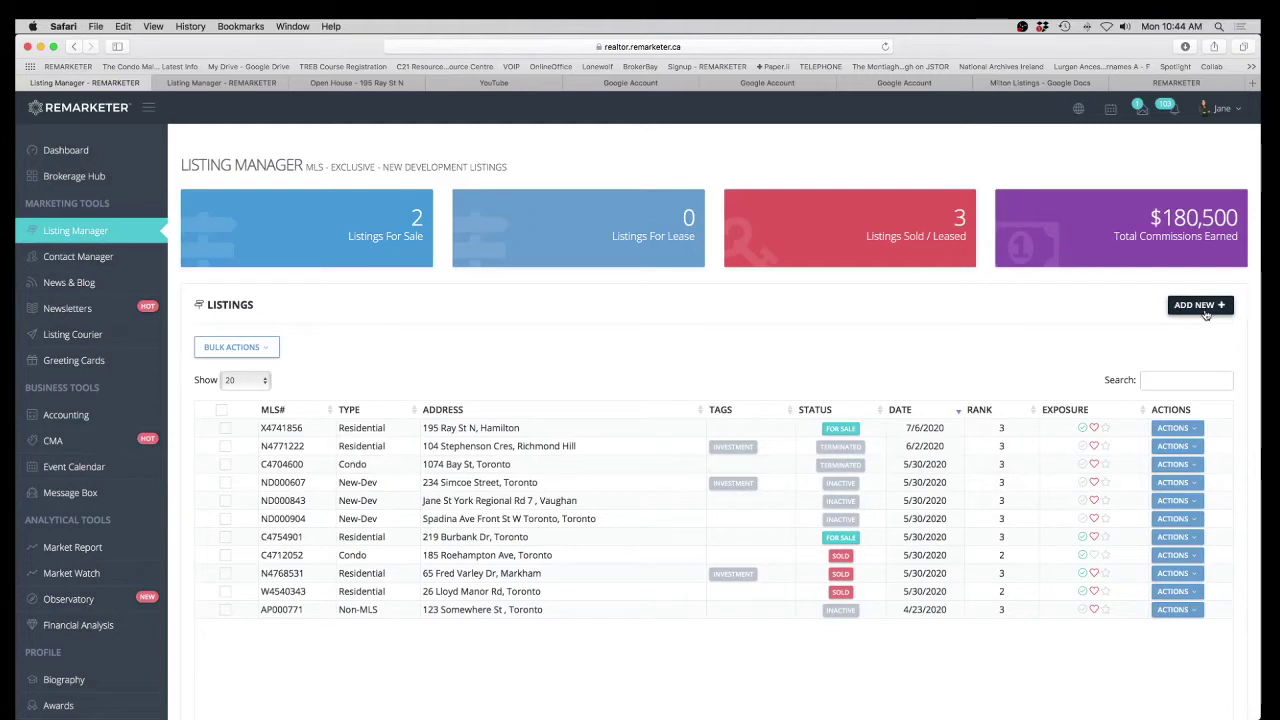
- Use ADD NEW above the listings table to begin a new listing
left_click(1190, 309)
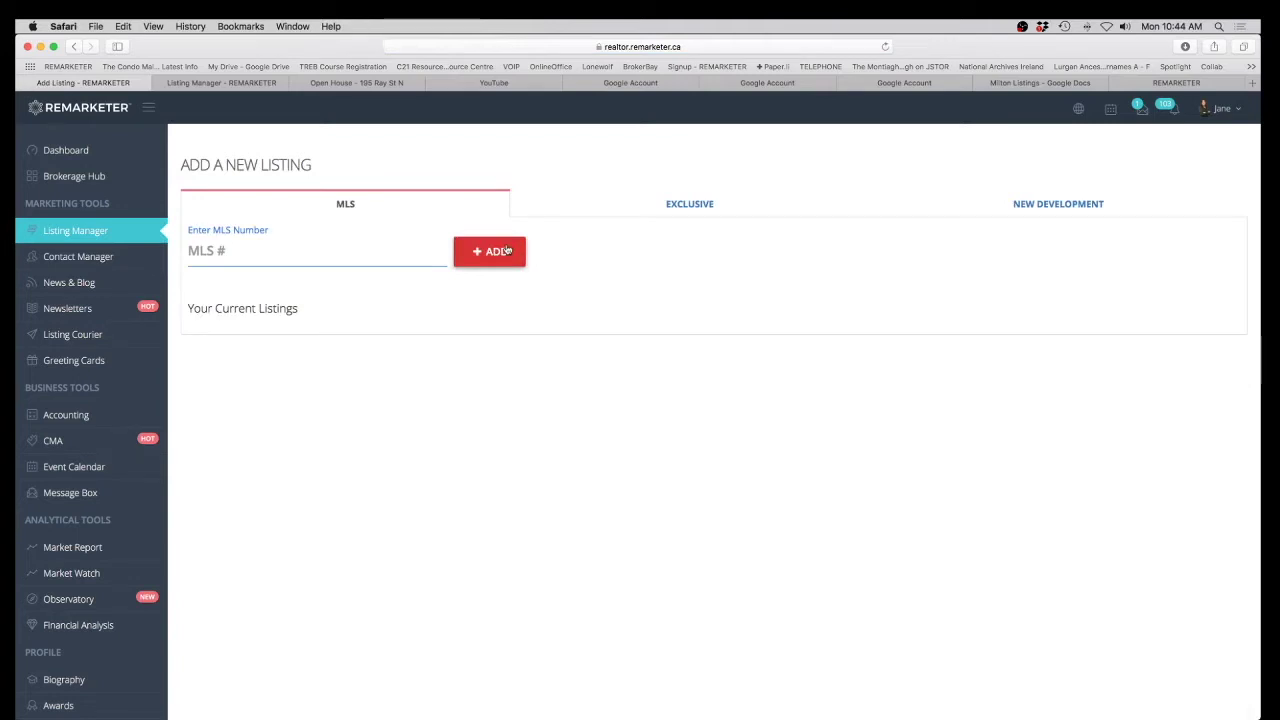
- View the Exclusive listing form, then switch to the New Development listing form
left_click(704, 204)
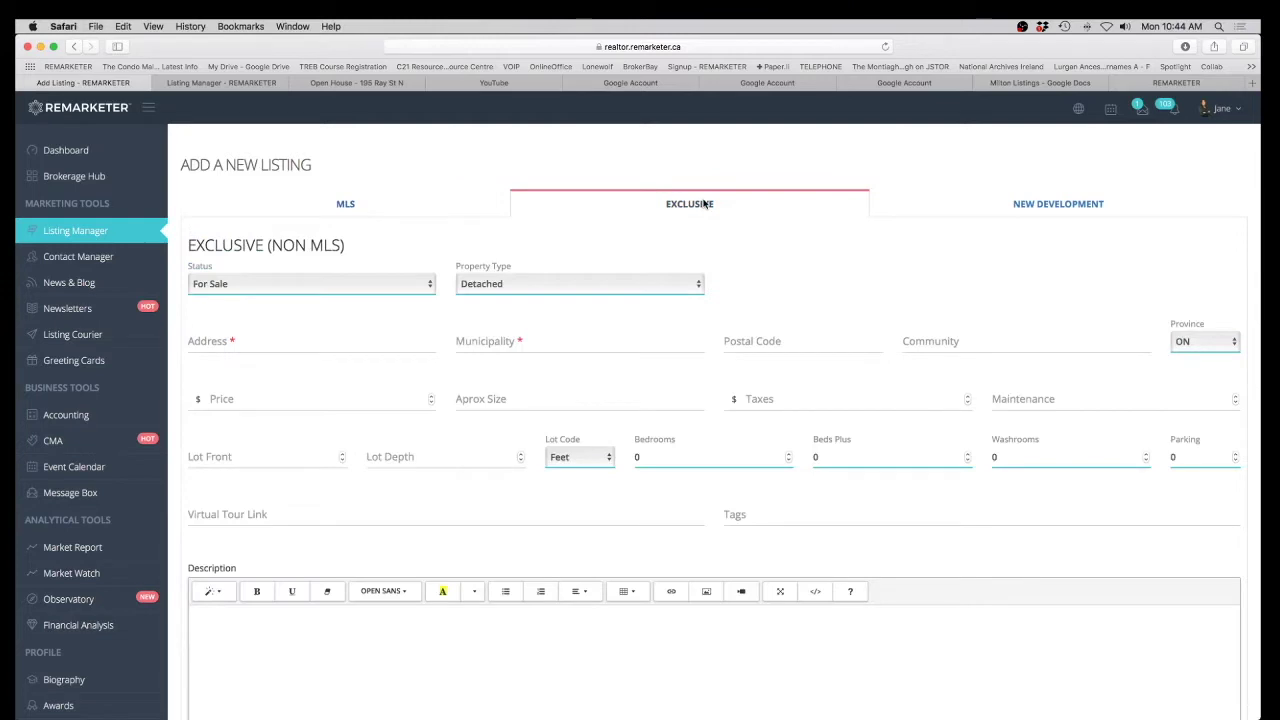
left_click(1076, 206)
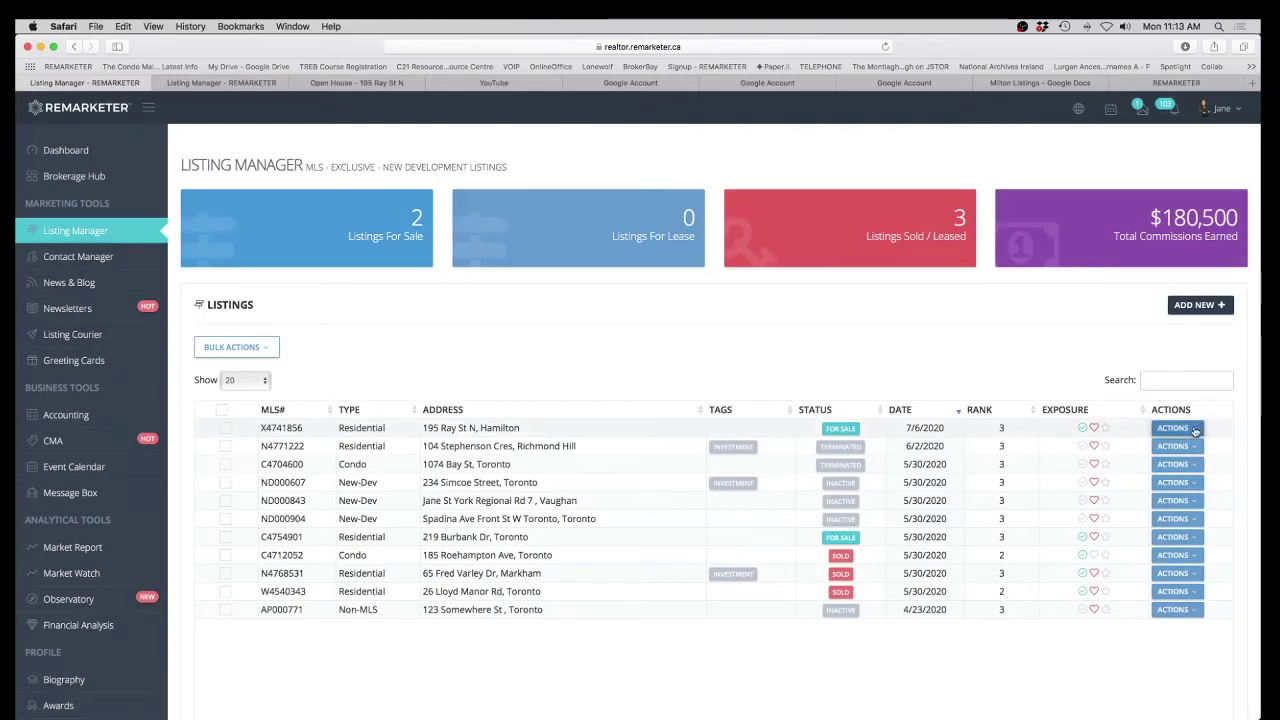
- Show the Actions dropdown for listing X4741856 at 195 Ray St N, Hamilton
left_click(1195, 430)
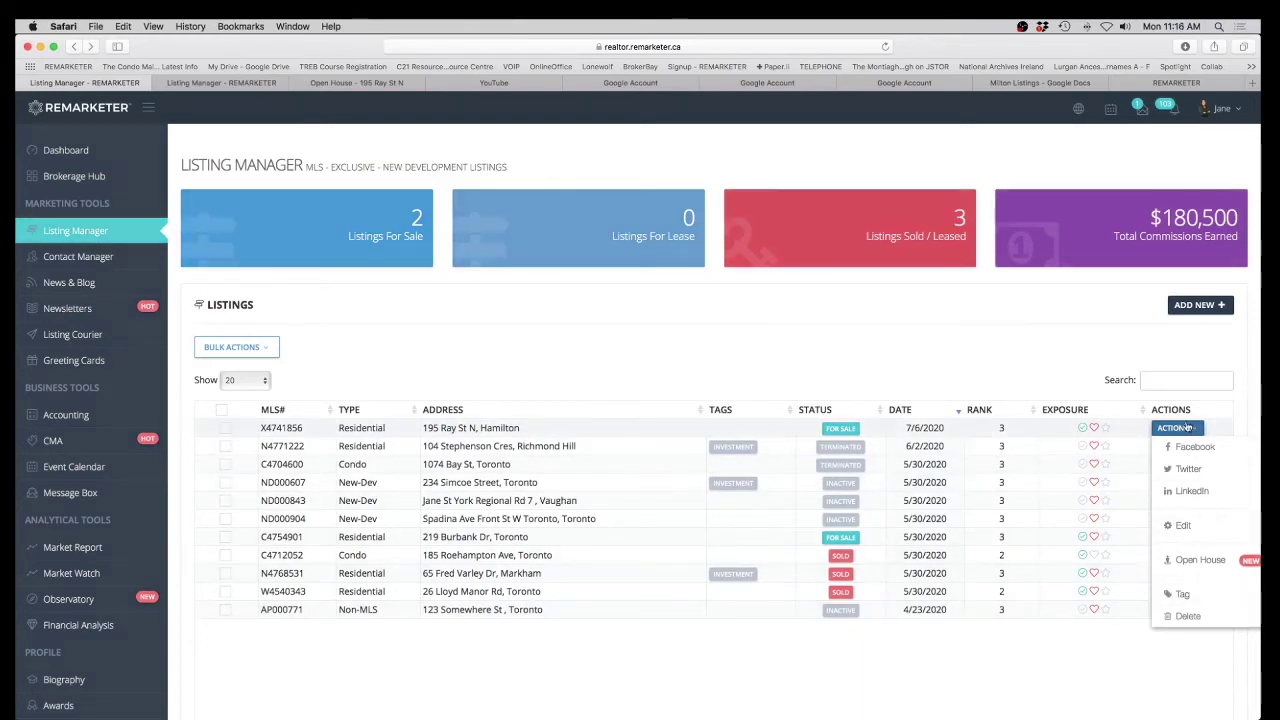
- Choose Edit from the X4741856 listing's Actions menu
left_click(1181, 525)
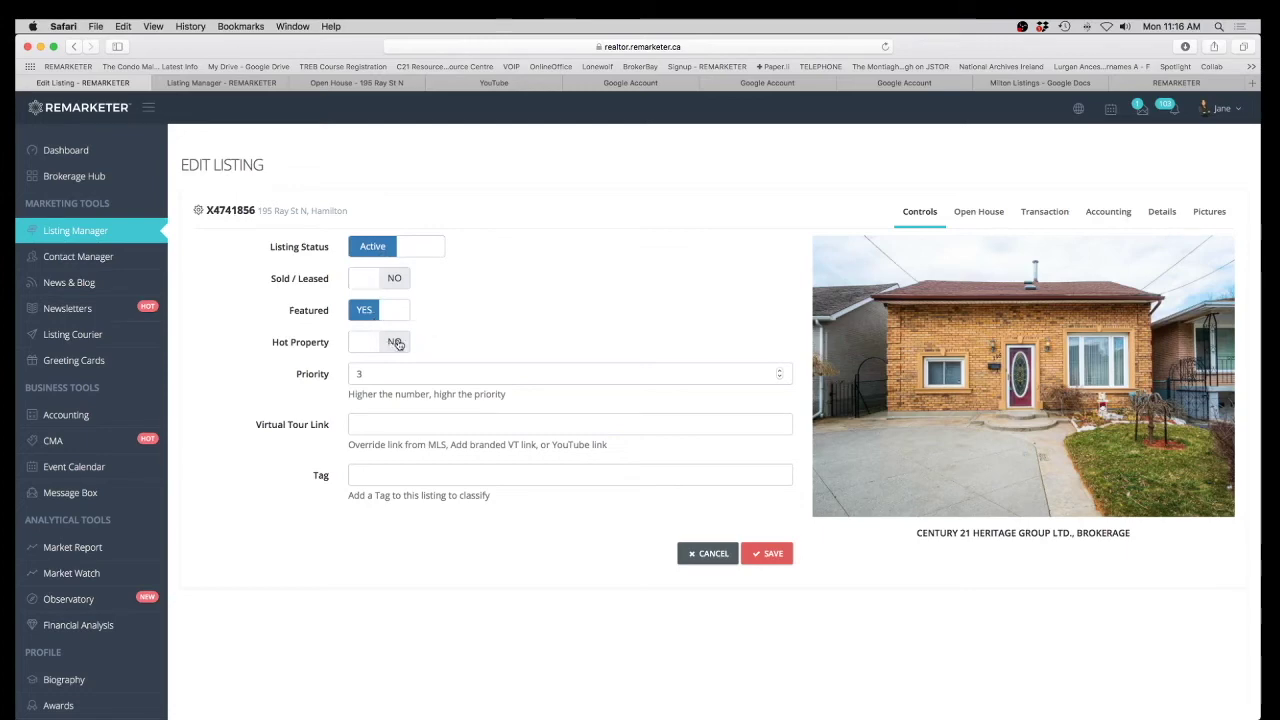
left_click(375, 374)
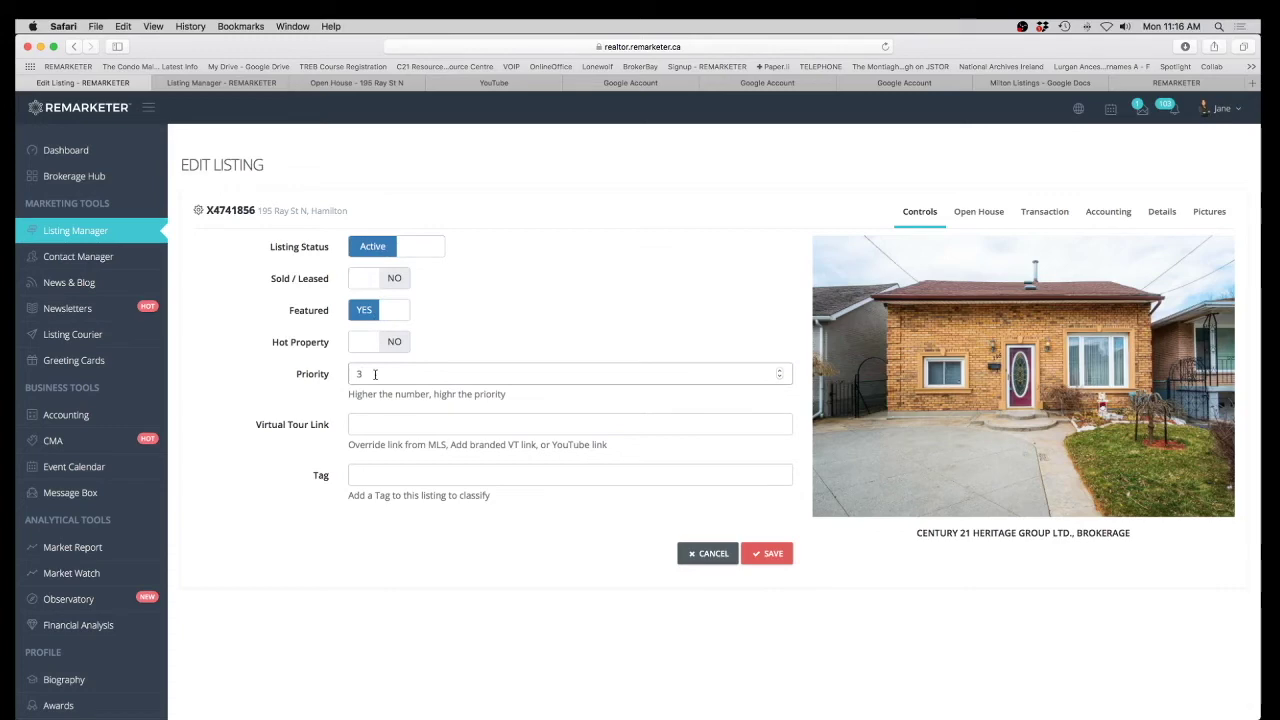
left_click(391, 422)
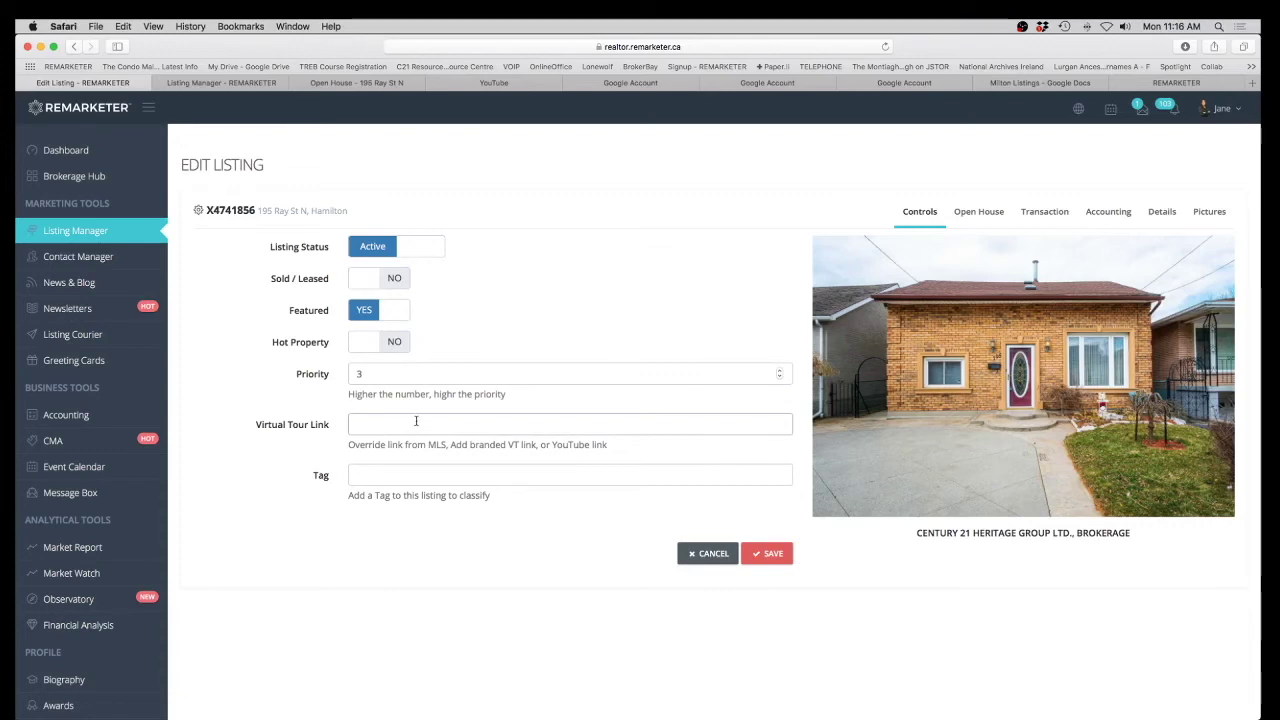
left_click(411, 477)
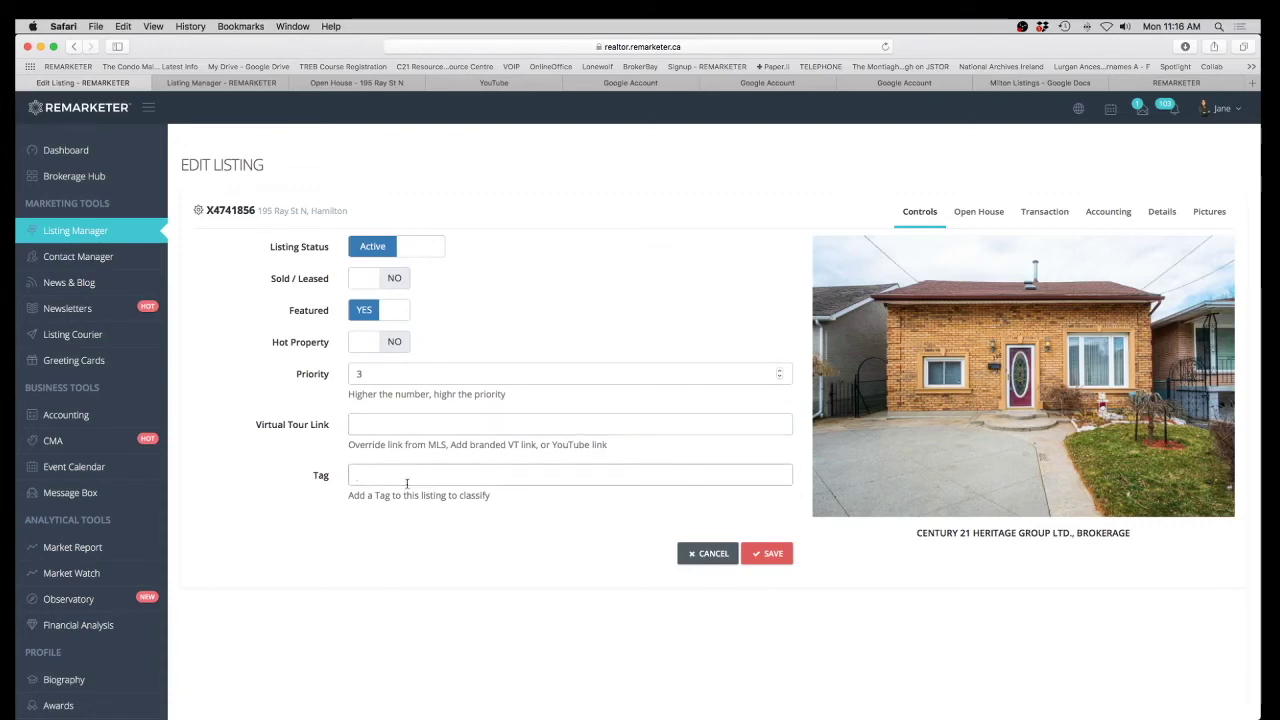
left_click(978, 212)
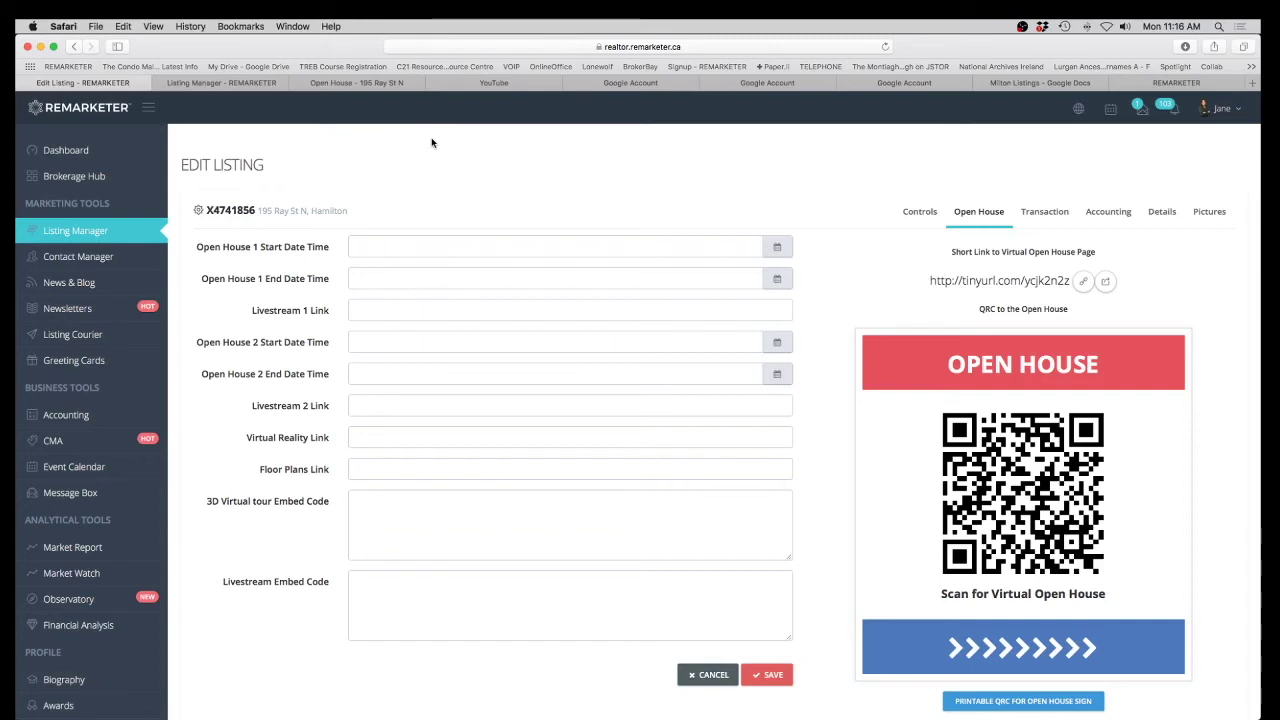
- Show the listing's Transaction section, which requires a Business Master upgrade
left_click(1057, 213)
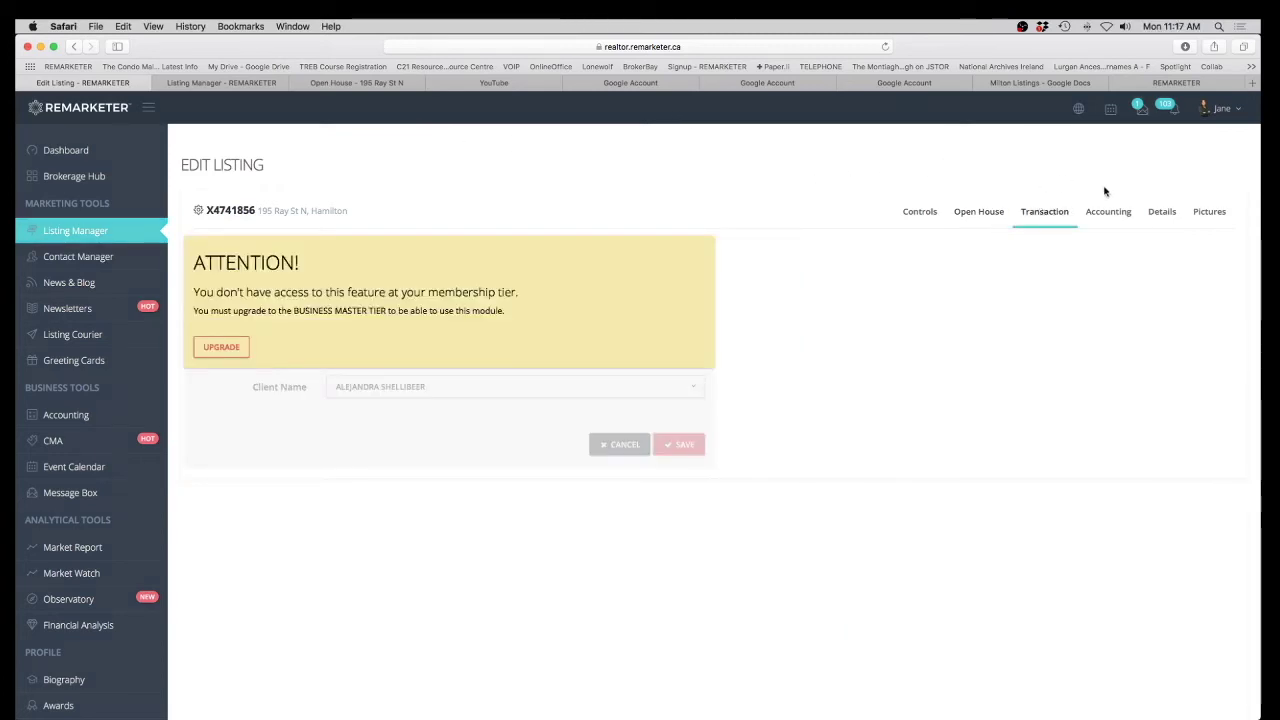
- View the listing's Accounting section, then its Details section
left_click(1107, 215)
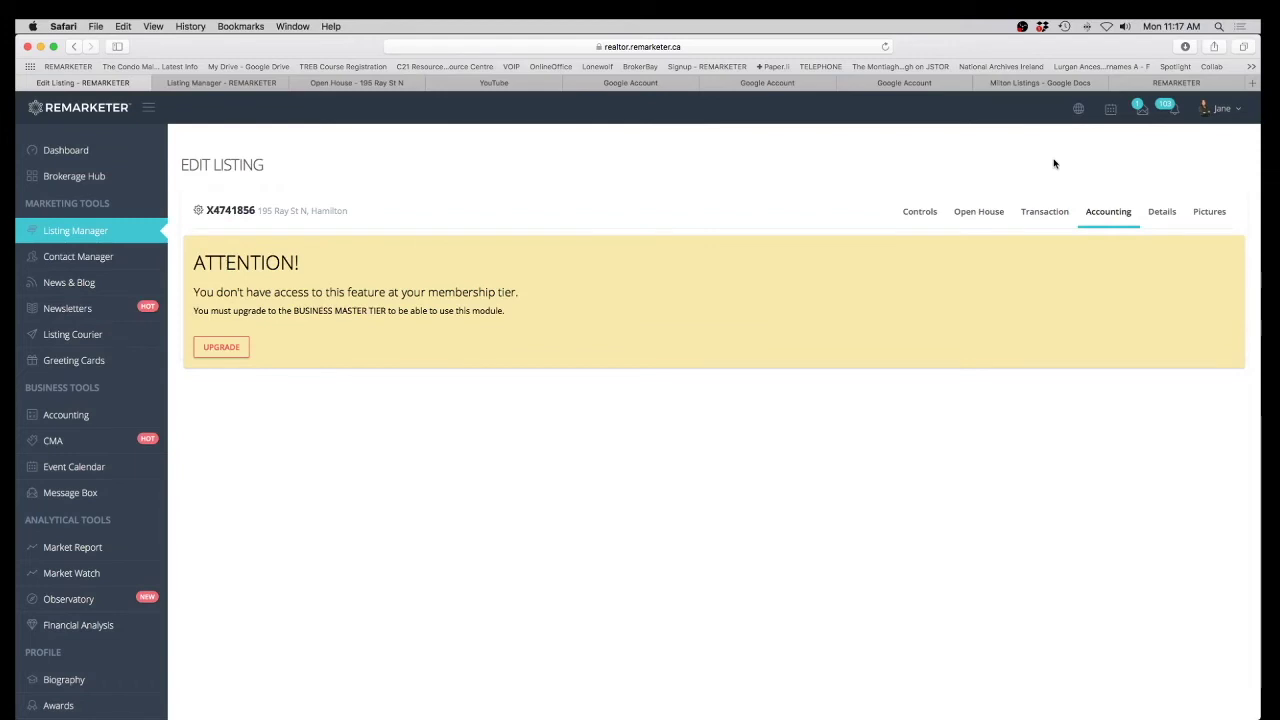
left_click(1162, 211)
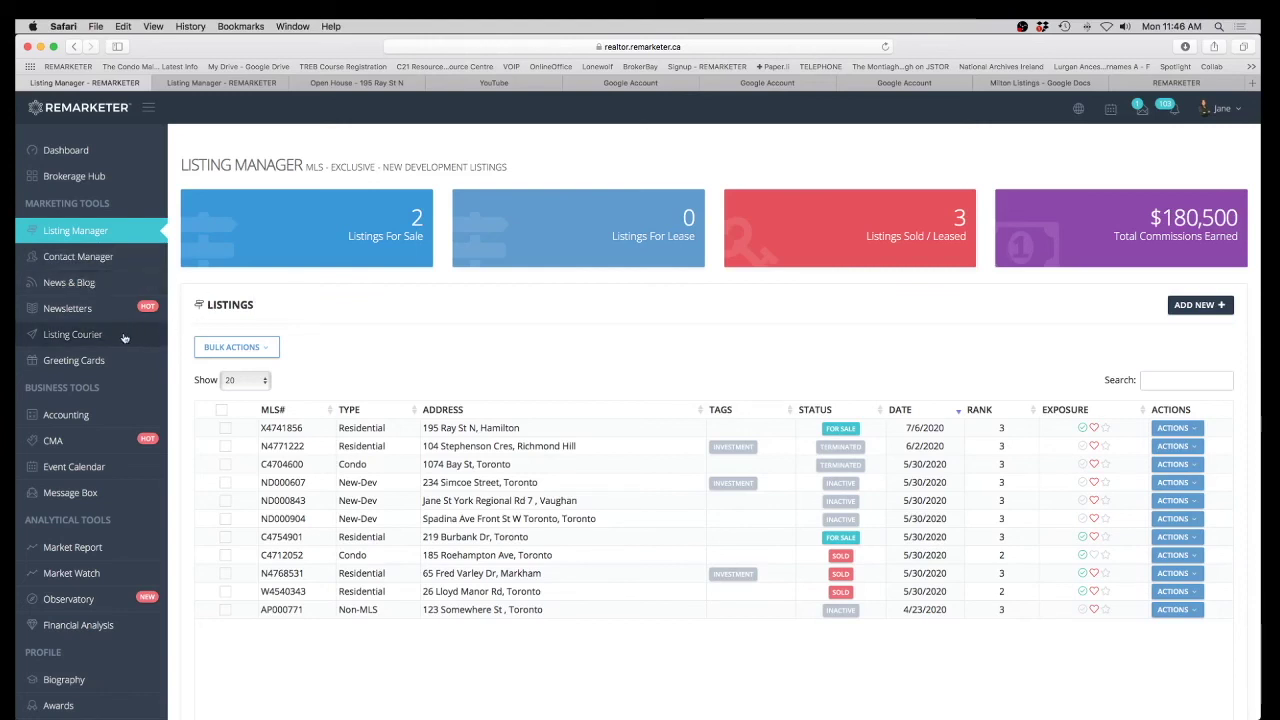
- Reopen the Actions dropdown for the 195 Ray St N listing in the first row
left_click(1178, 430)
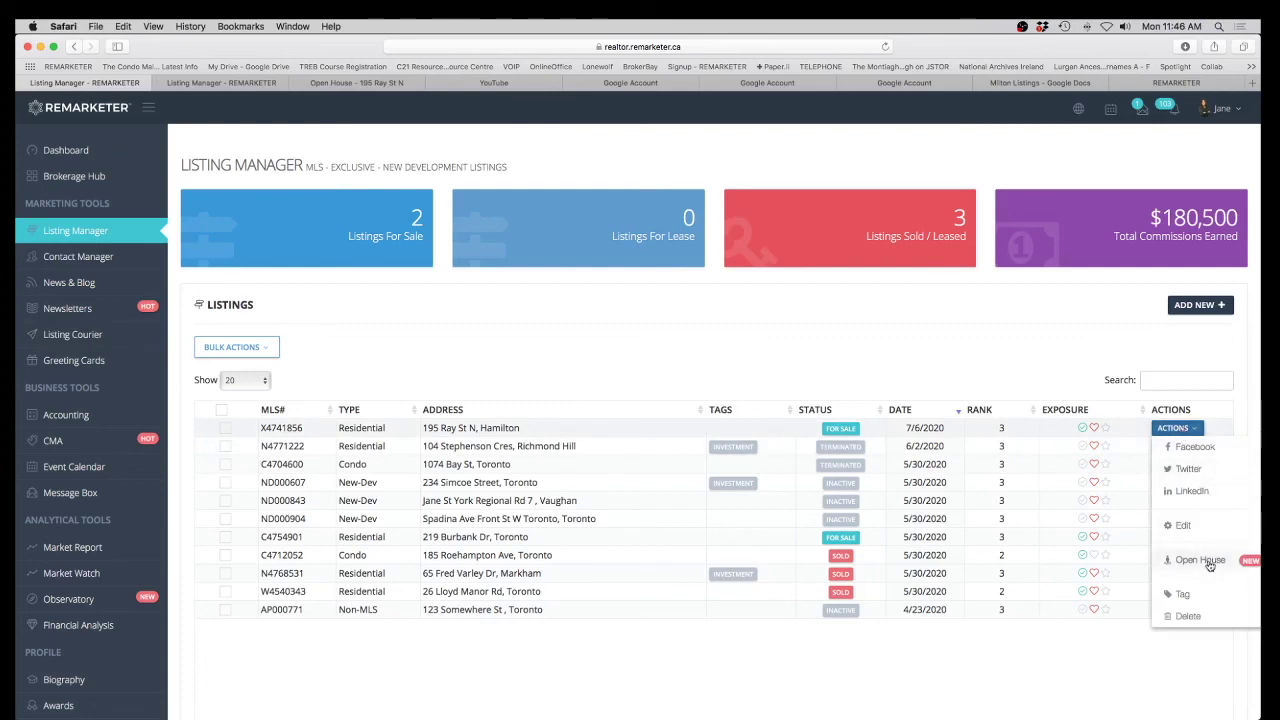